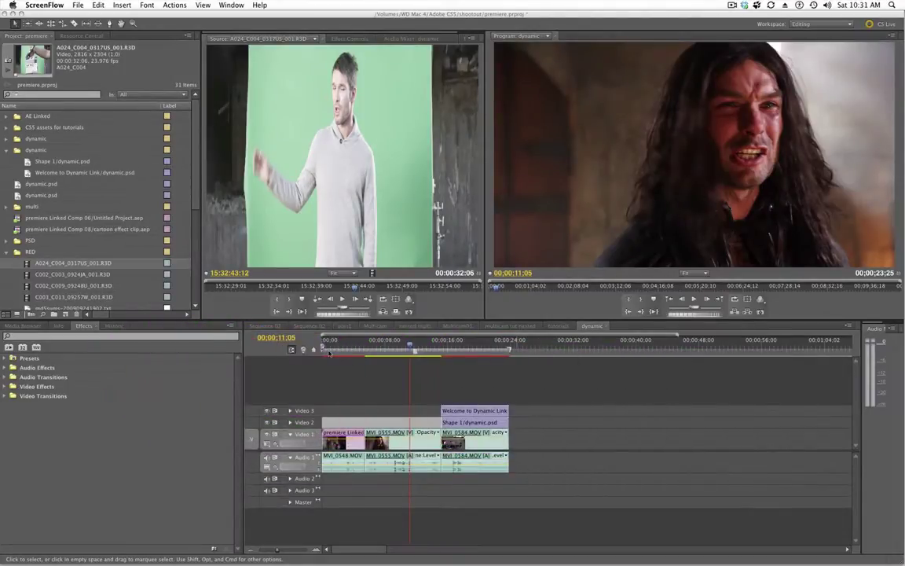
- Click in the 'dynamic' sequence timeline to bring Premiere Pro to the front
click(435, 377)
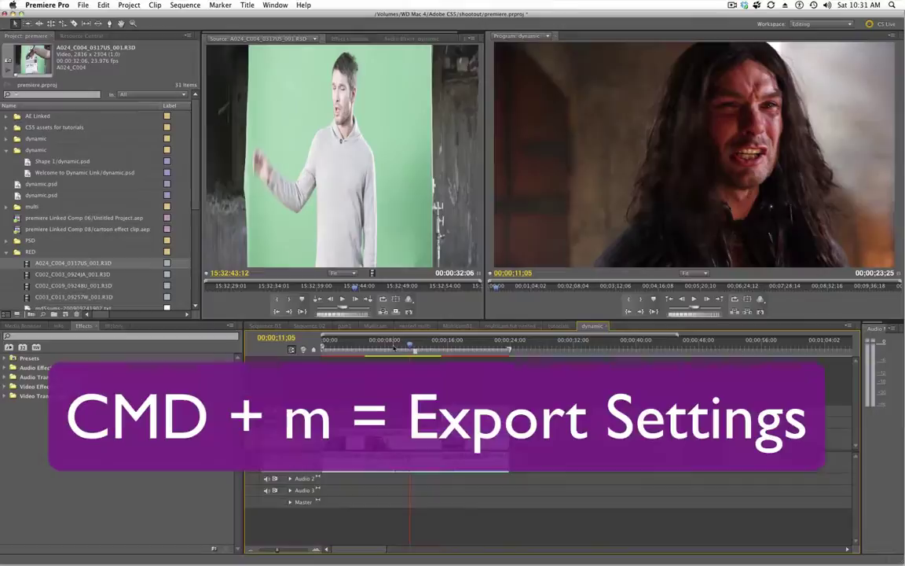
- Open Export Settings for the 'dynamic' sequence with Cmd+M and reposition the dialog
key(super+m)
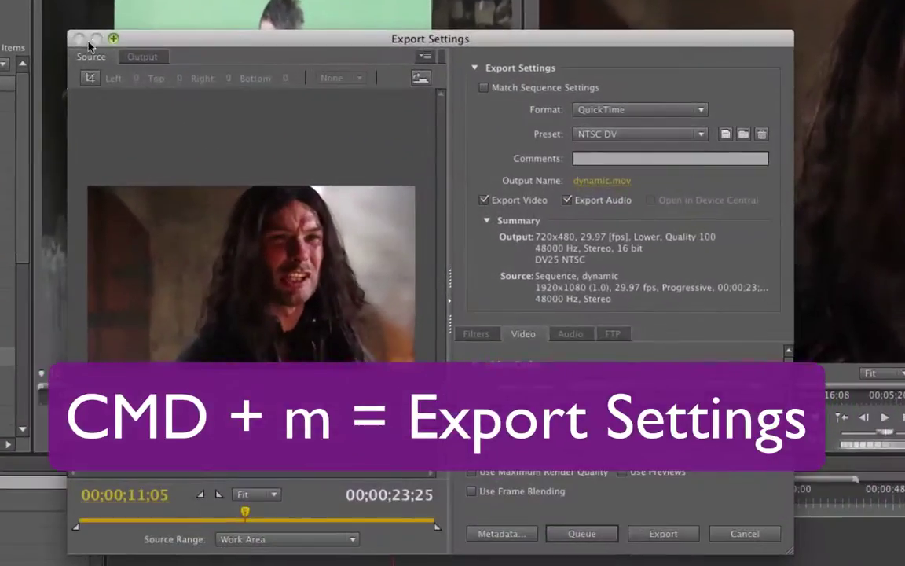
drag(197, 38, 198, 47)
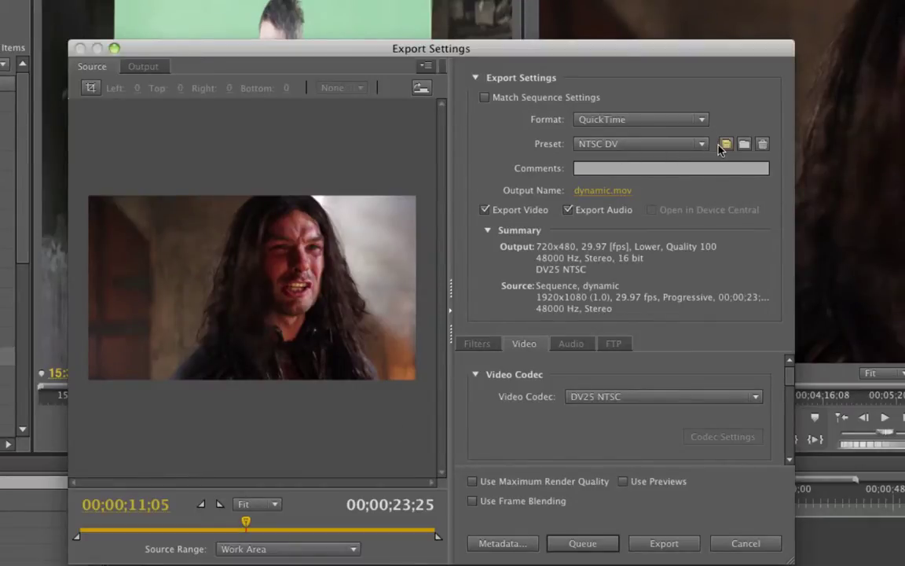
click(620, 124)
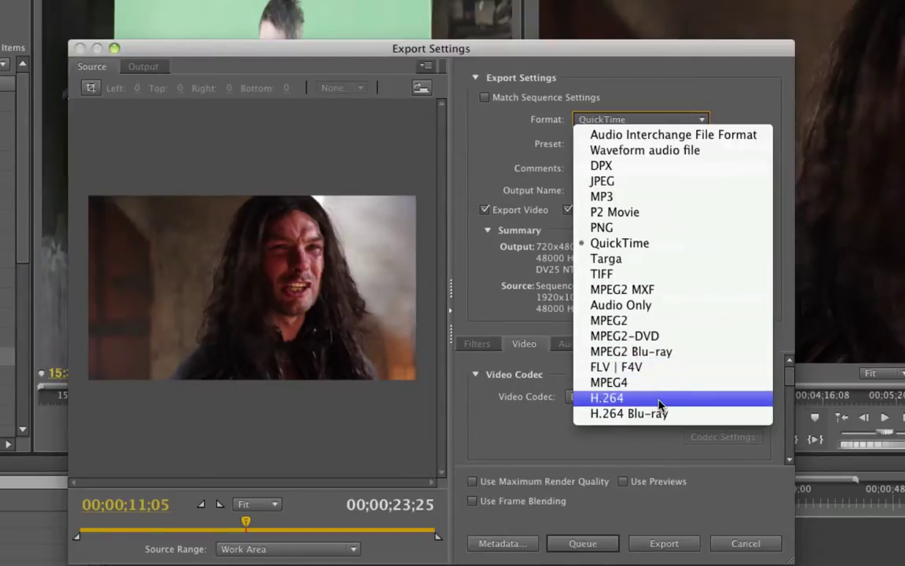
- Switch the export format to H.264 and apply the Vimeo HD preset at 1280x720
key(Escape)
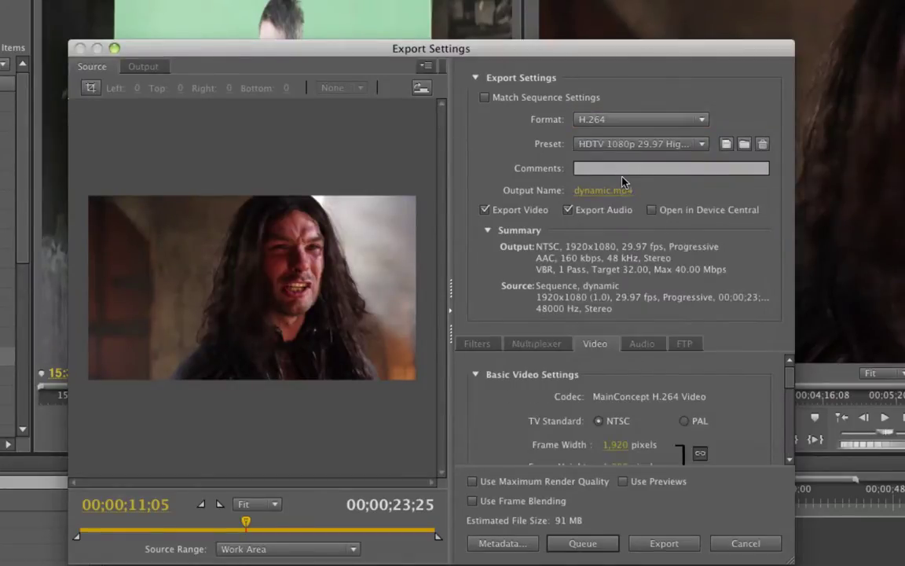
click(703, 146)
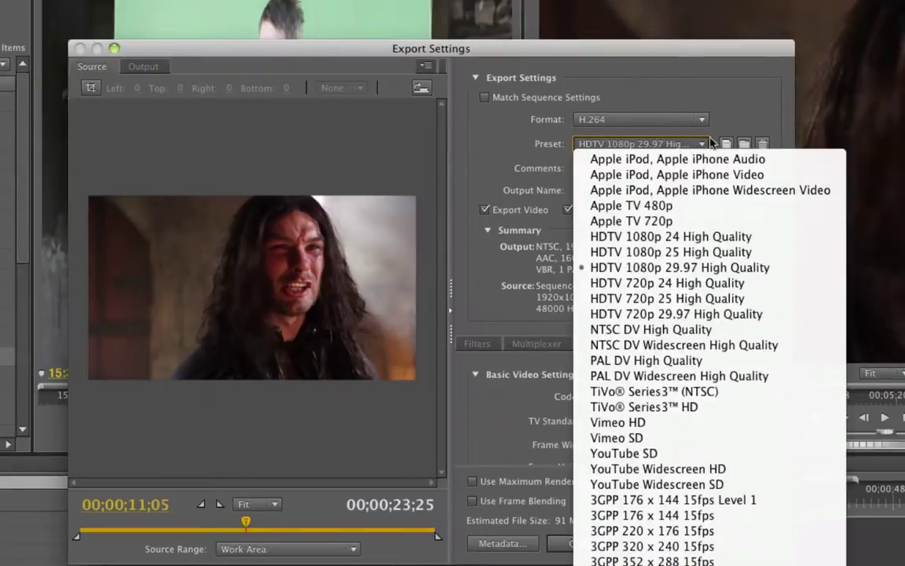
click(704, 147)
click(705, 147)
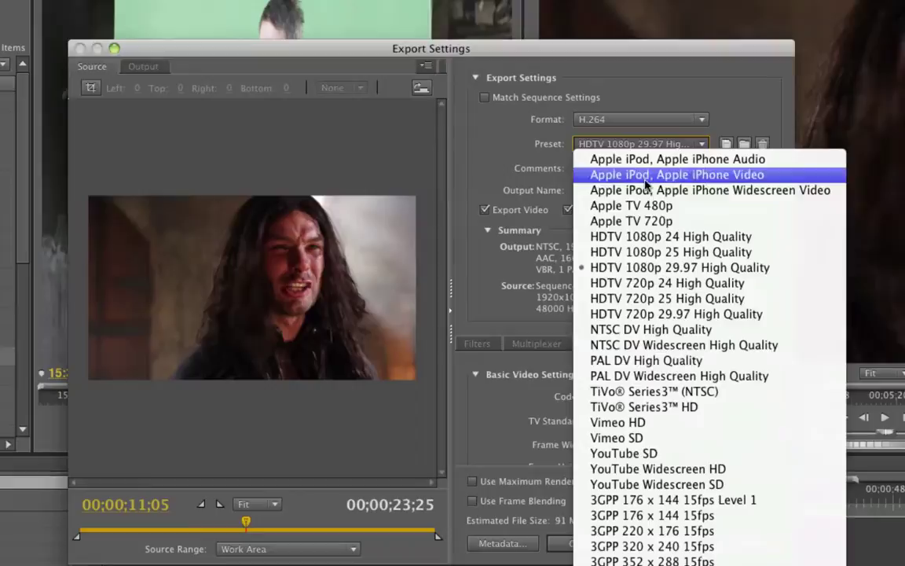
click(661, 428)
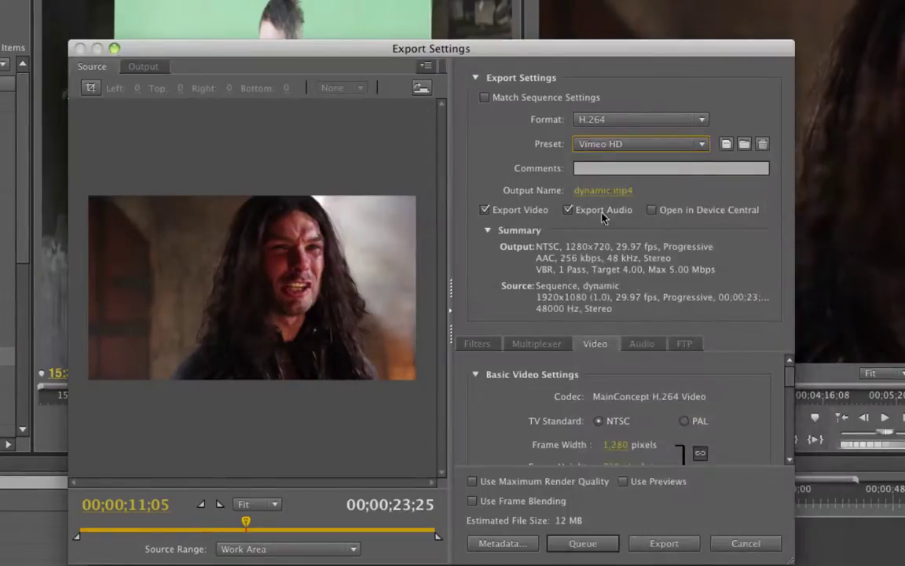
- Enable a horizontal-only Gaussian Blur filter and set multiplexer stream compatibility to PSP
click(476, 343)
click(493, 377)
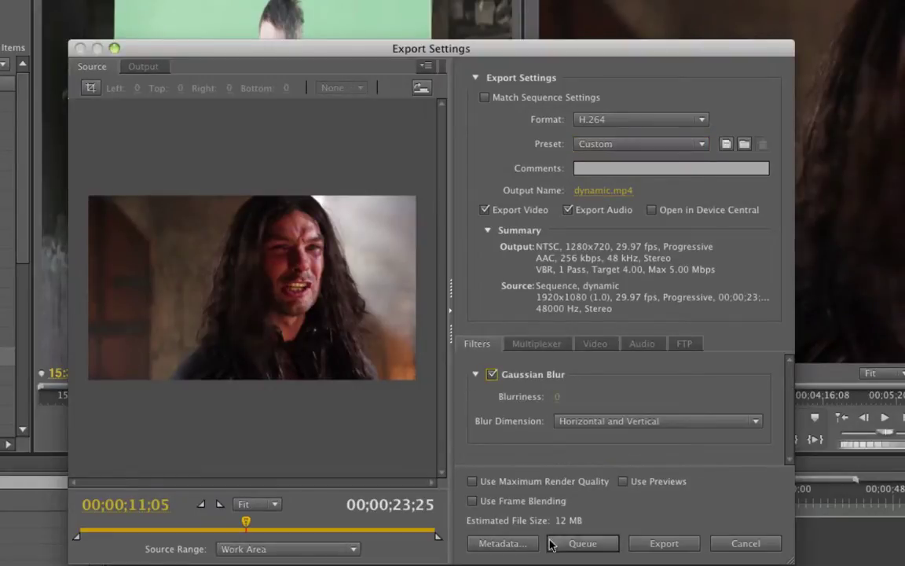
click(586, 422)
click(598, 451)
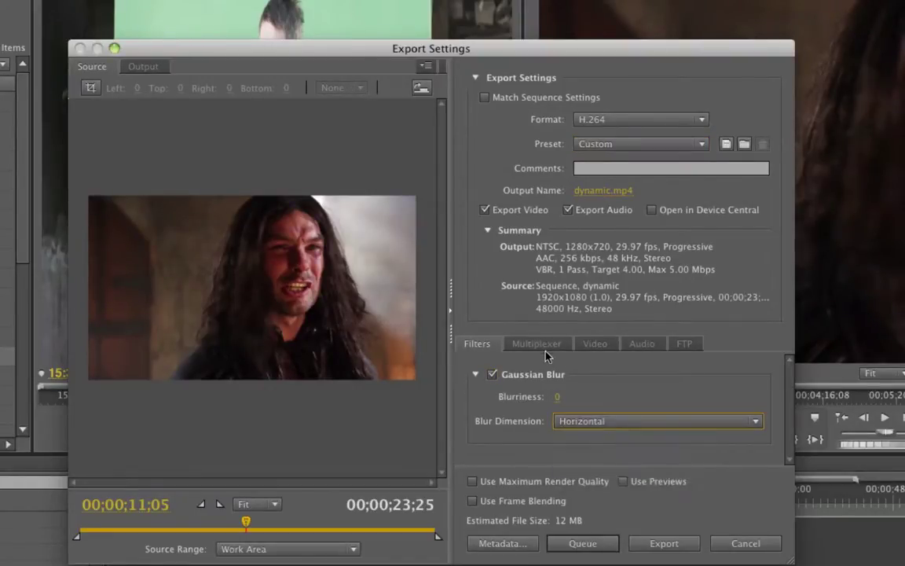
click(537, 343)
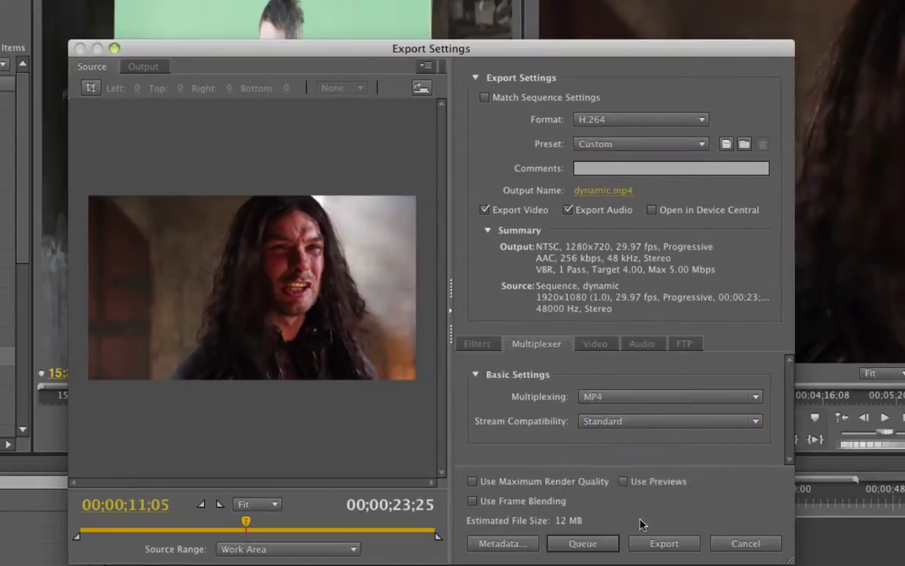
click(597, 422)
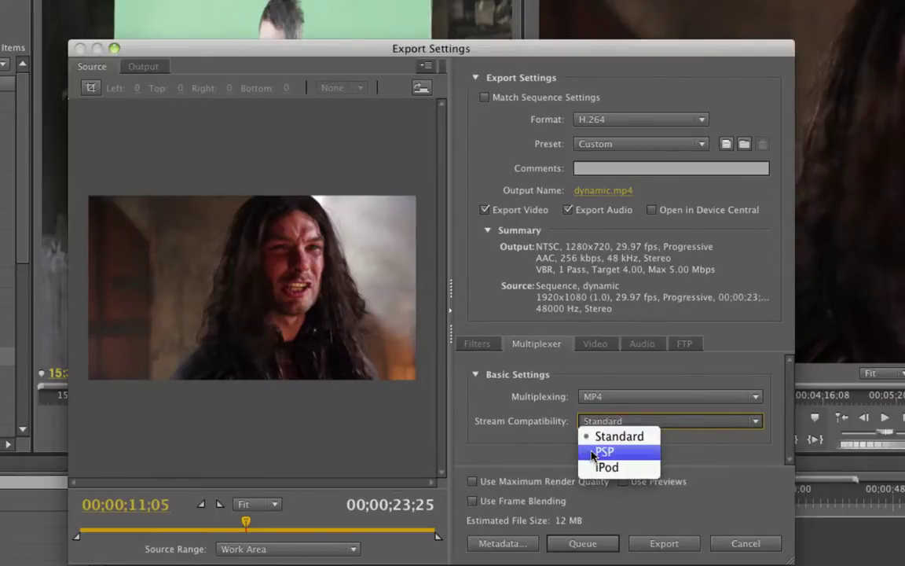
click(602, 452)
- Set the video frame rate to 30 fps with frame blending, then review Audio and FTP settings
click(595, 344)
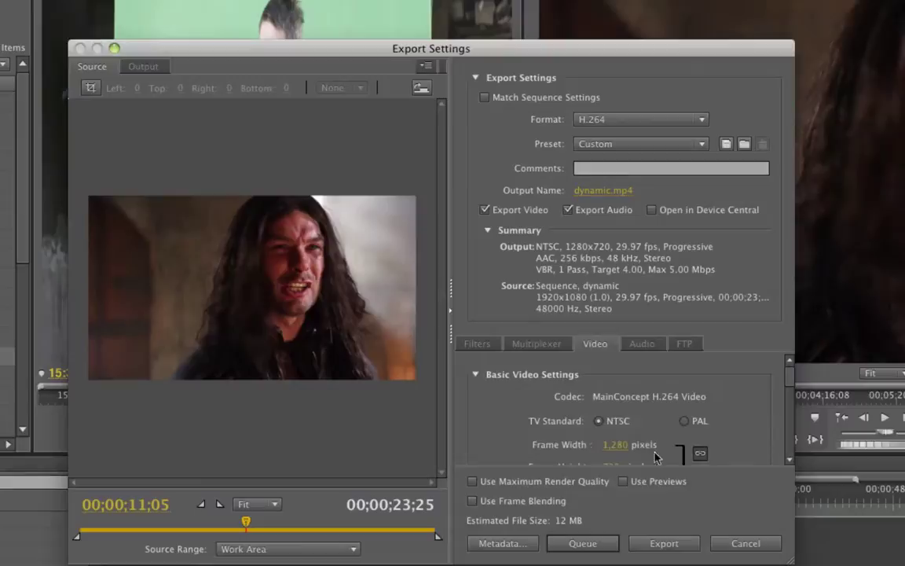
drag(788, 369, 789, 387)
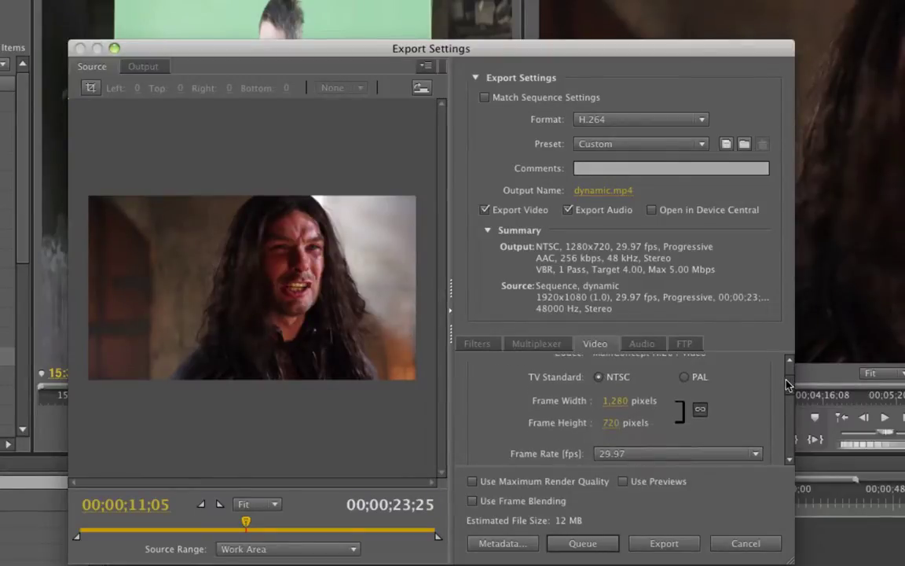
click(657, 454)
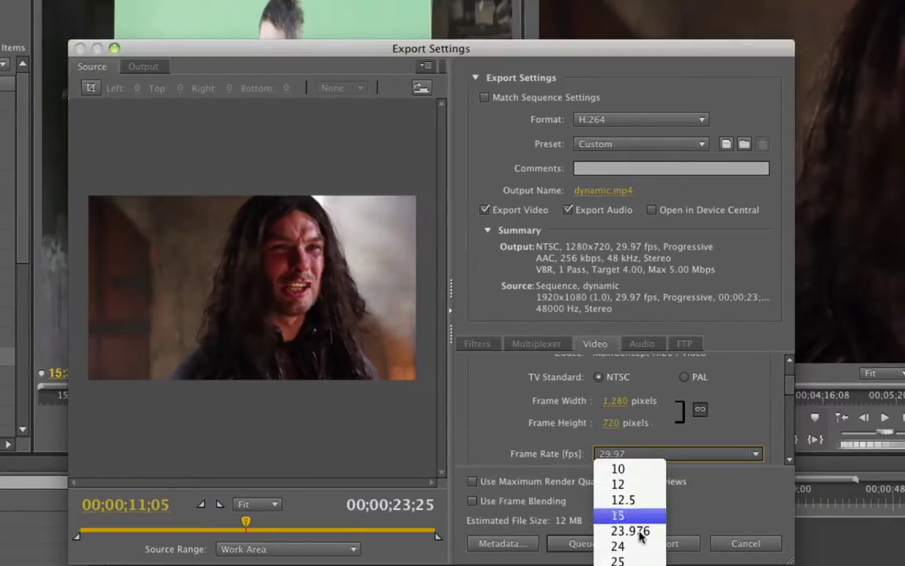
click(629, 565)
drag(787, 383, 789, 439)
click(644, 347)
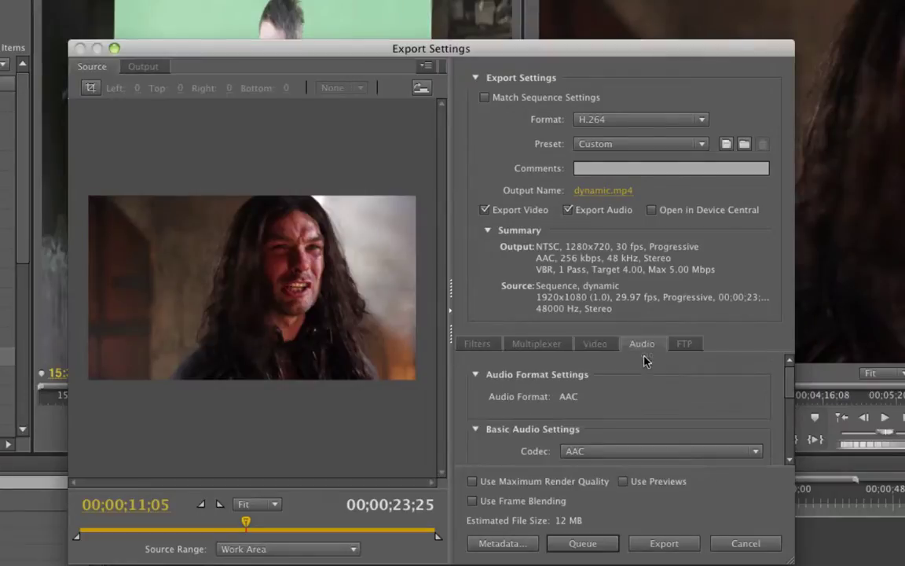
click(686, 346)
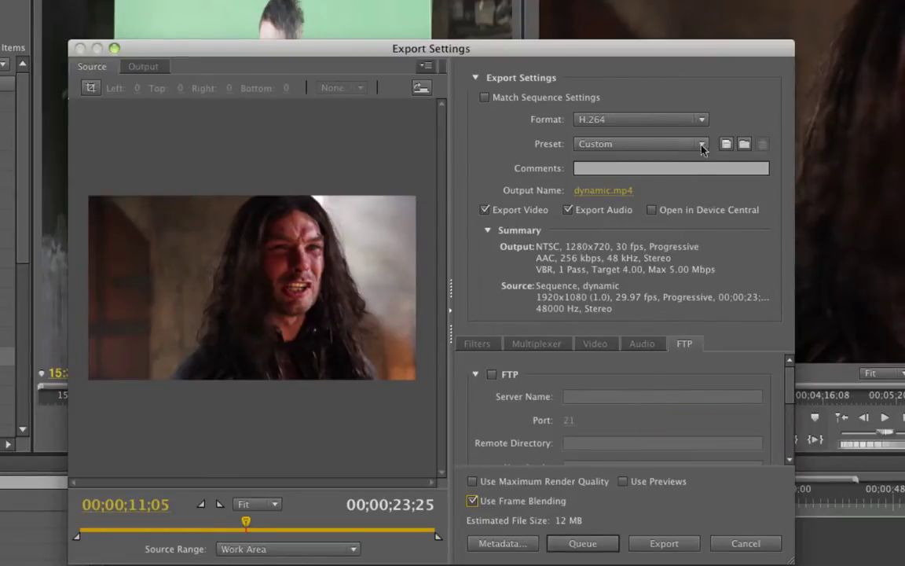
- Save the customised H.264 settings as the preset 'Daves Vimeo Preset'
click(726, 146)
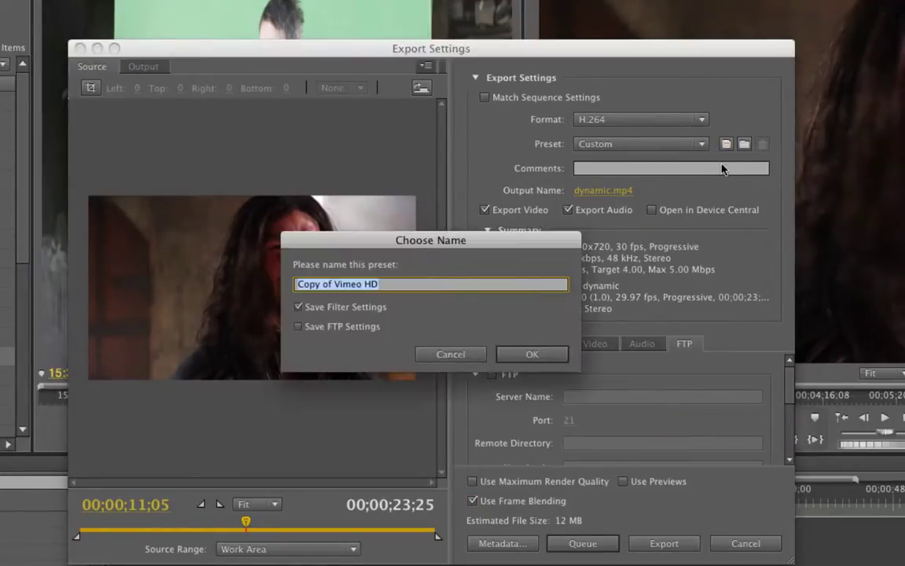
drag(434, 246, 436, 247)
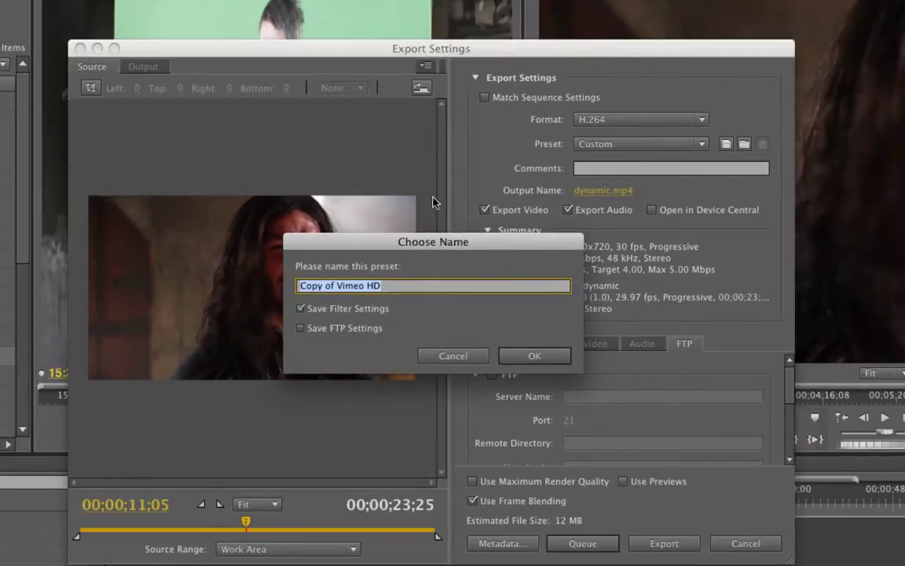
text(Daves Vimeo)
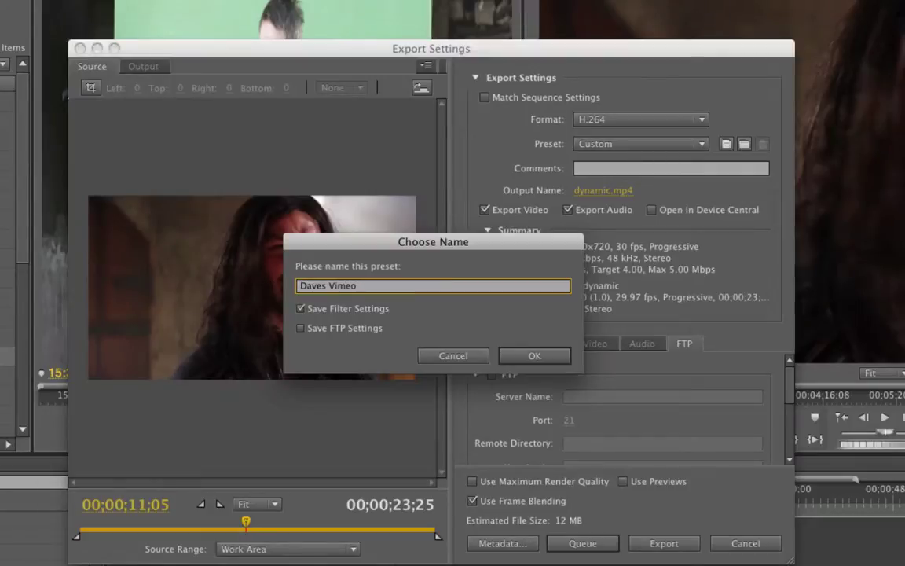
text( Preset)
click(533, 358)
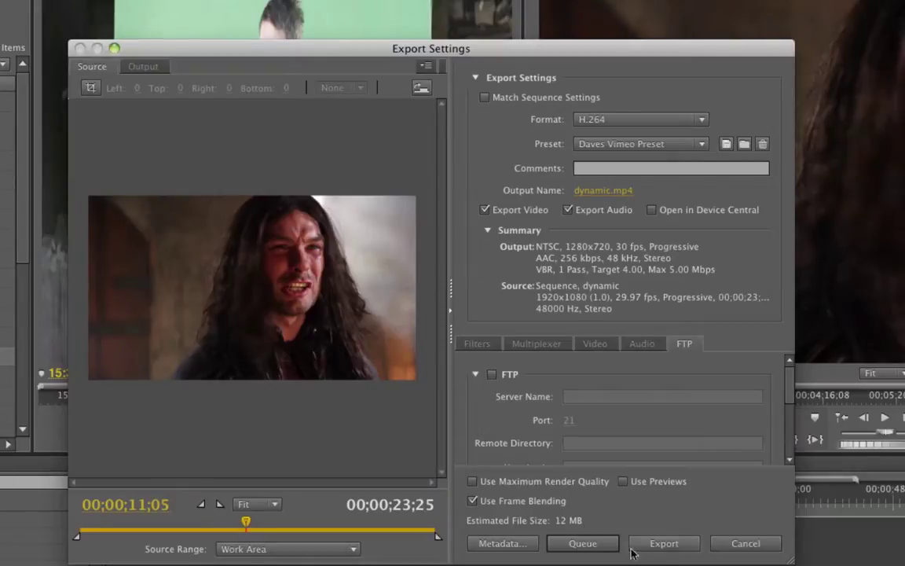
- Close Export Settings and switch the timeline to Sequence 02 at 00;23;04;03
click(746, 544)
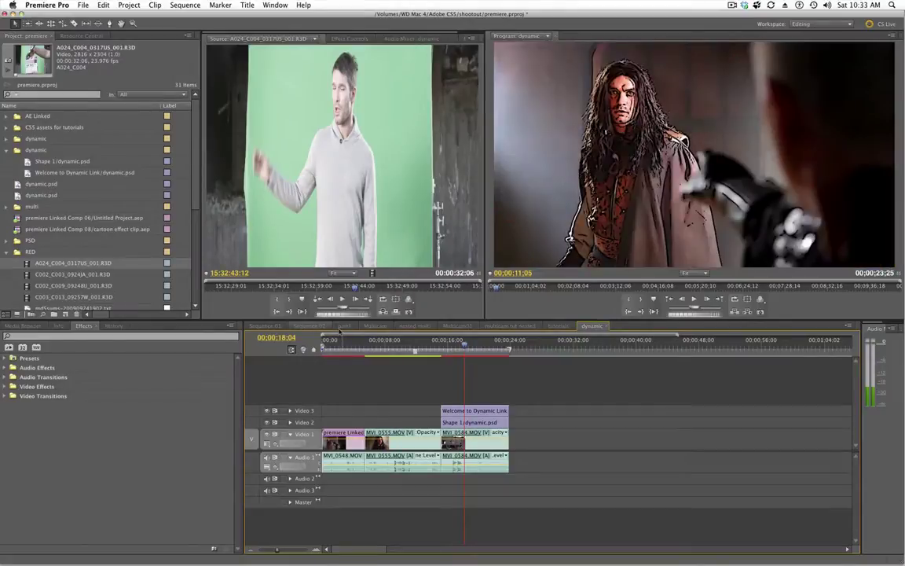
click(310, 326)
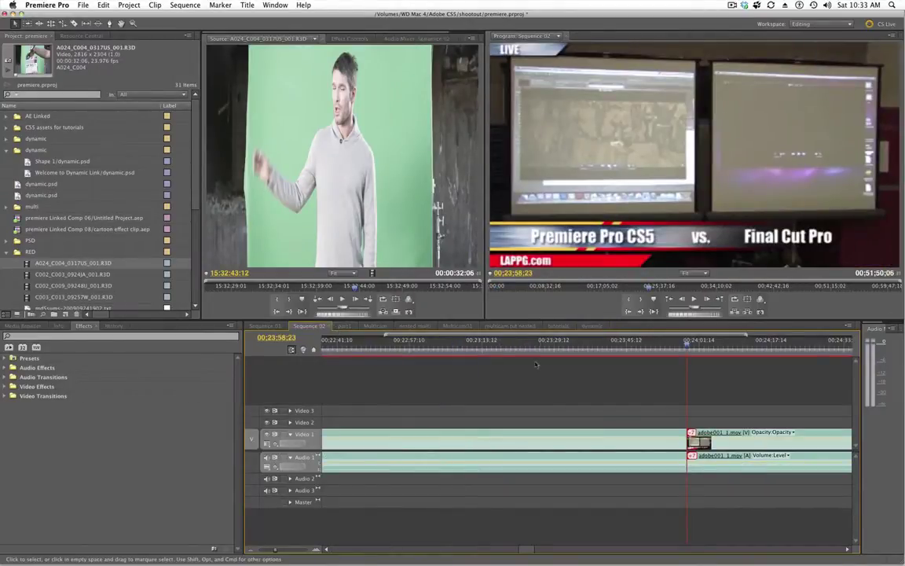
click(440, 346)
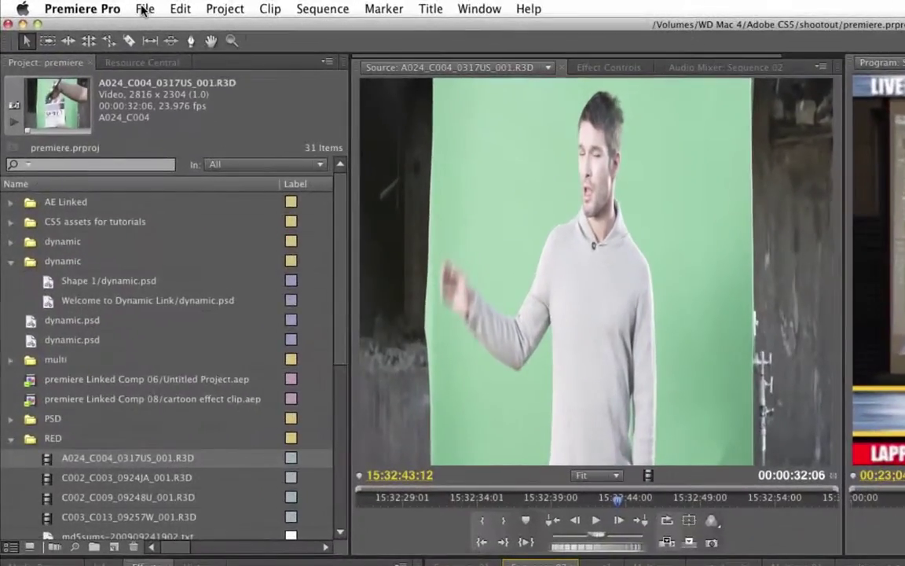
- Open File > Export > Media for Sequence 02
click(83, 5)
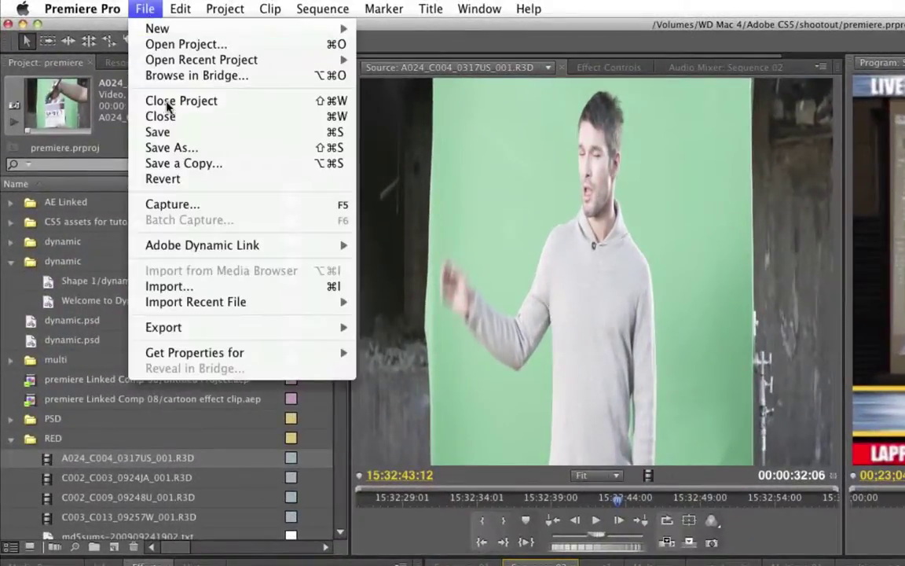
mouse_move(354, 324)
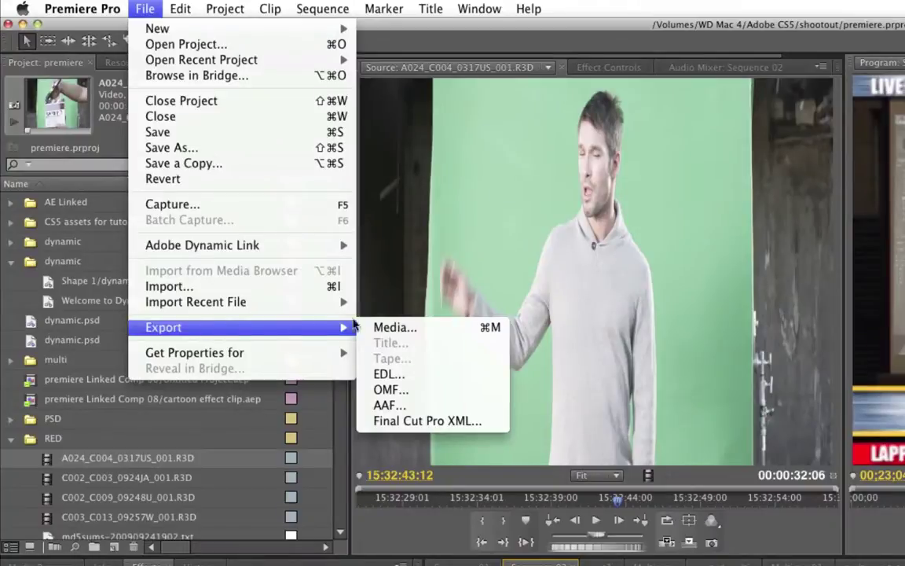
click(401, 327)
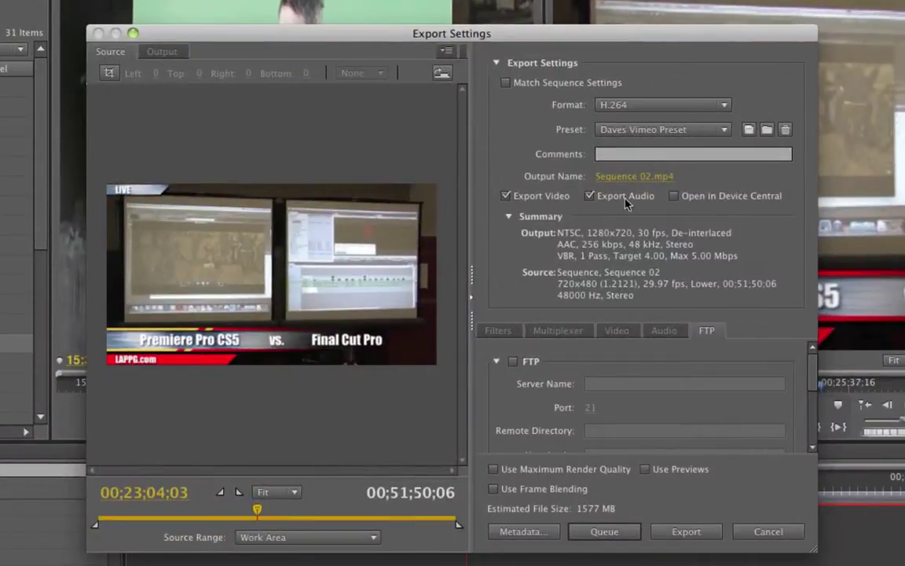
click(723, 130)
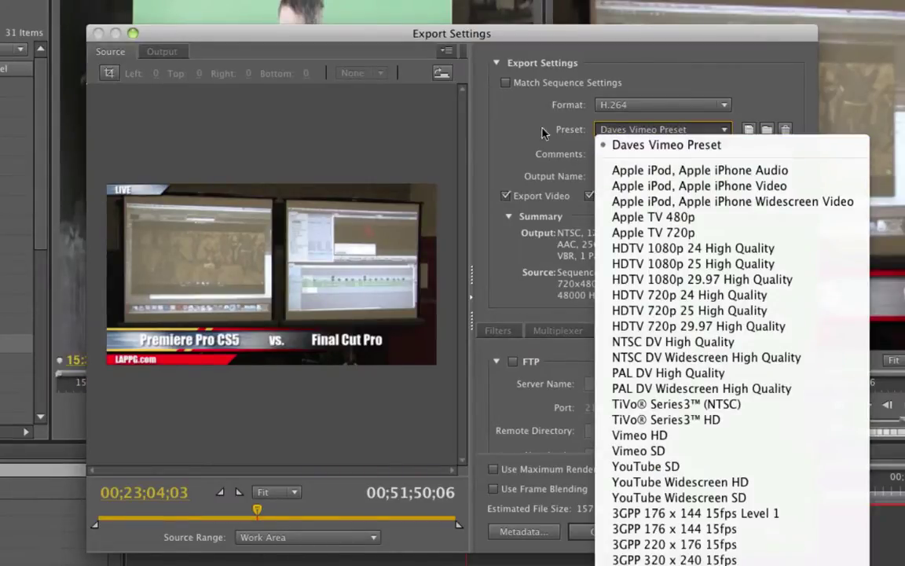
click(632, 110)
click(633, 110)
key(Escape)
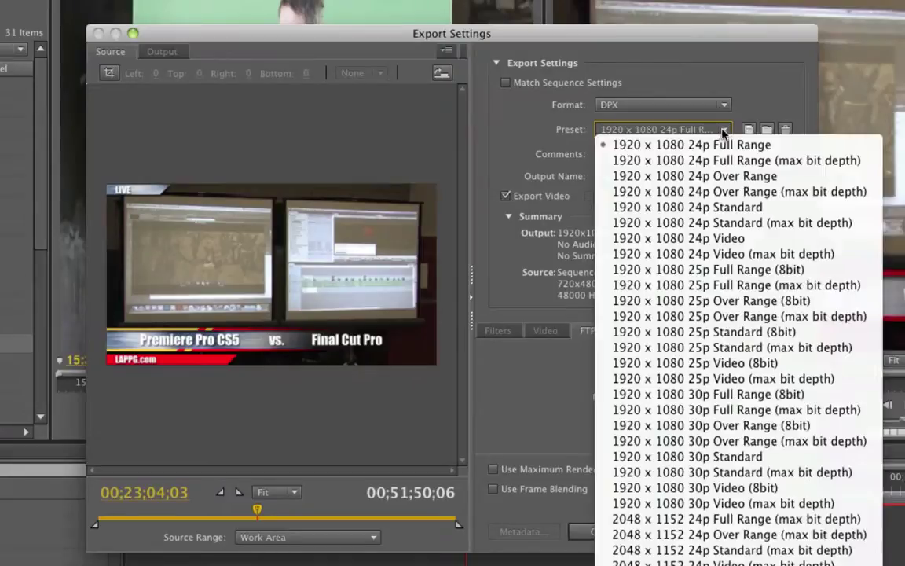
click(707, 128)
click(725, 108)
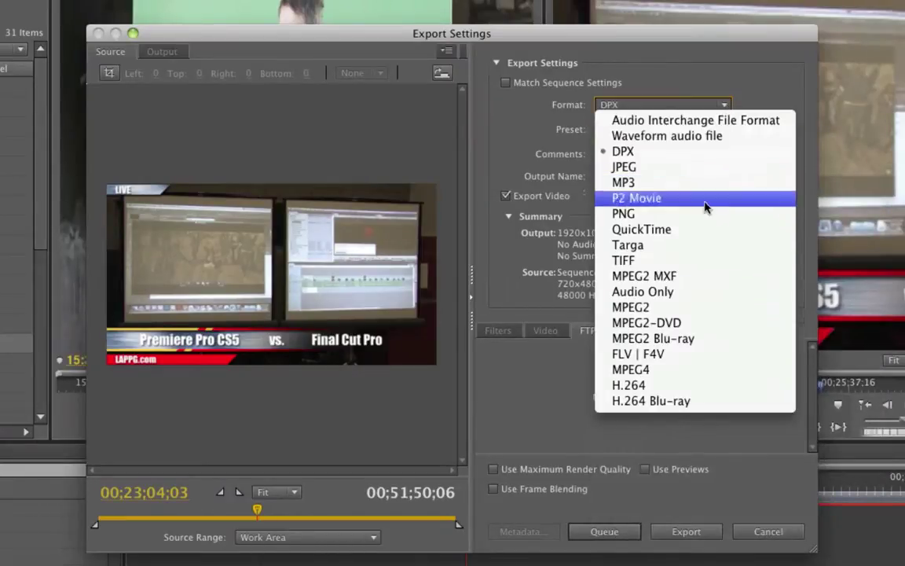
click(711, 385)
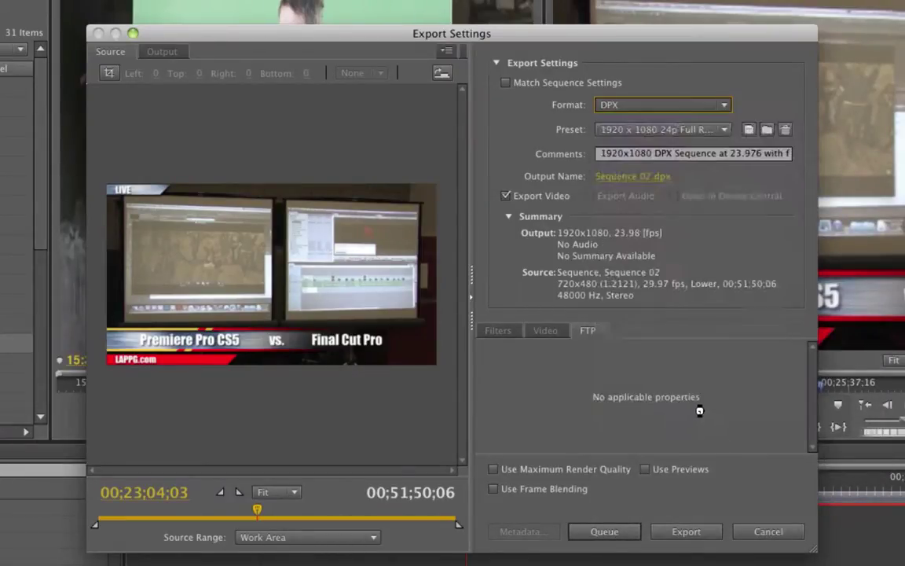
click(723, 130)
click(660, 145)
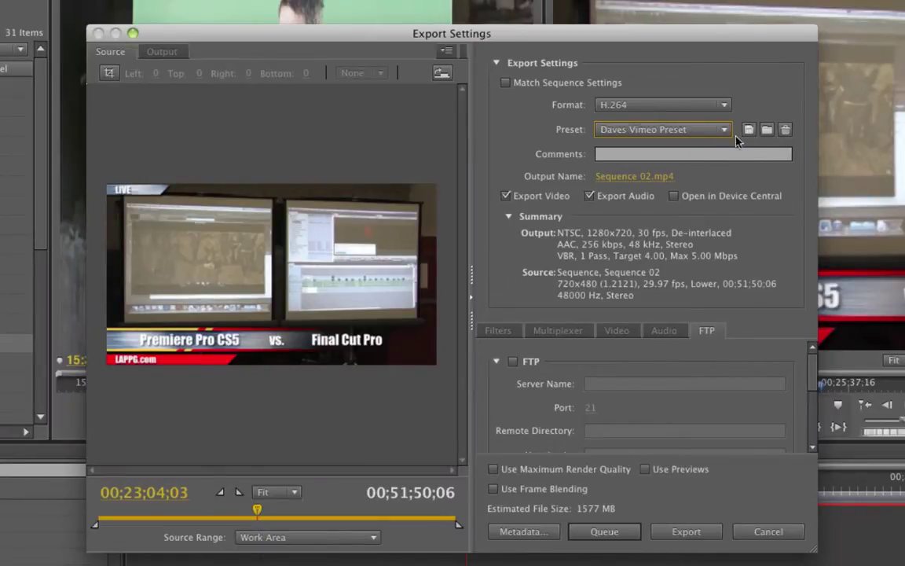
- Delete 'Daves Vimeo Preset' and confirm the permanent deletion
click(784, 132)
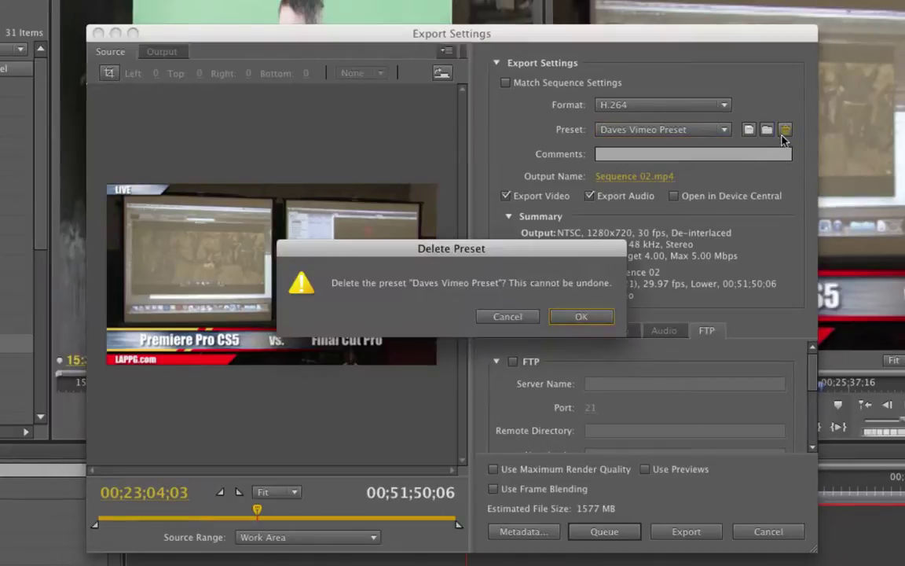
click(582, 316)
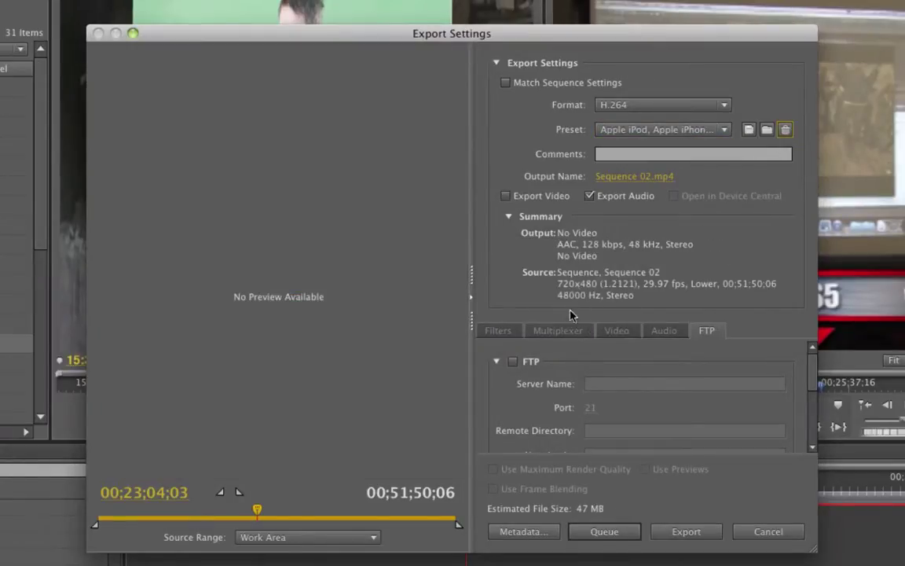